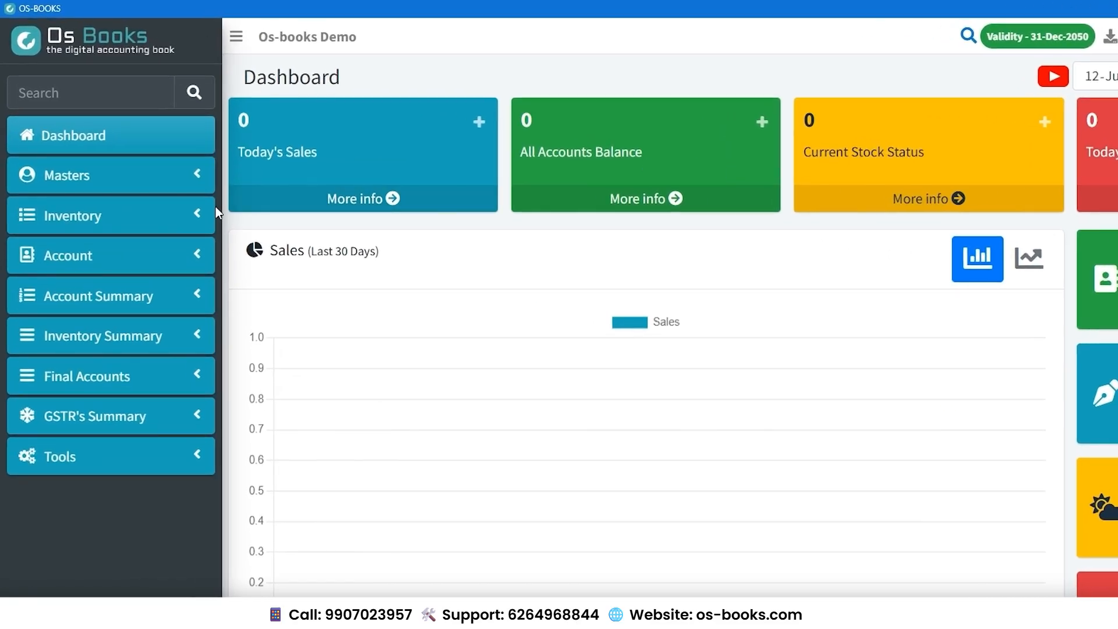
Step: Start a new purchase invoice and save its settings with Show Batch No turned on
{"action": "left_click", "coordinate": [161, 178]}
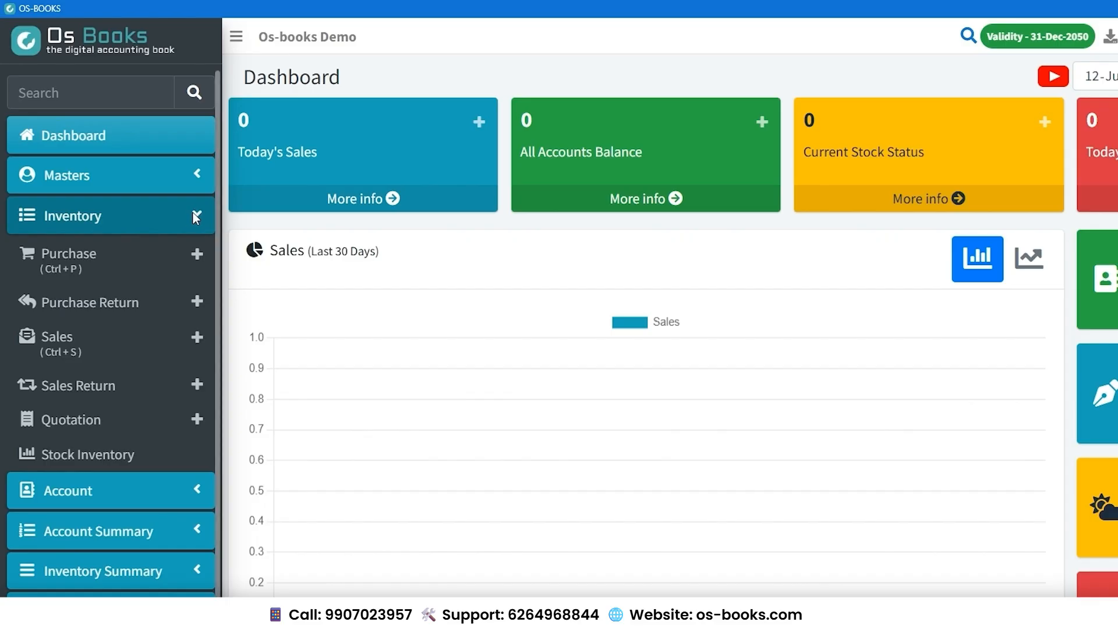
{"action": "left_click", "coordinate": [198, 256]}
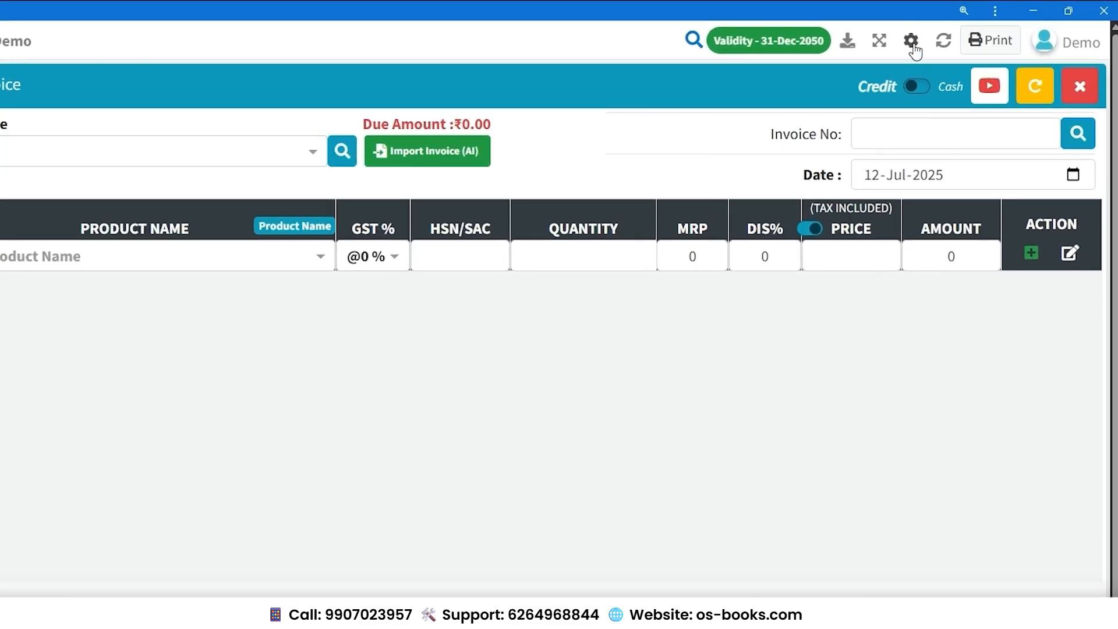
{"action": "left_click", "coordinate": [958, 29]}
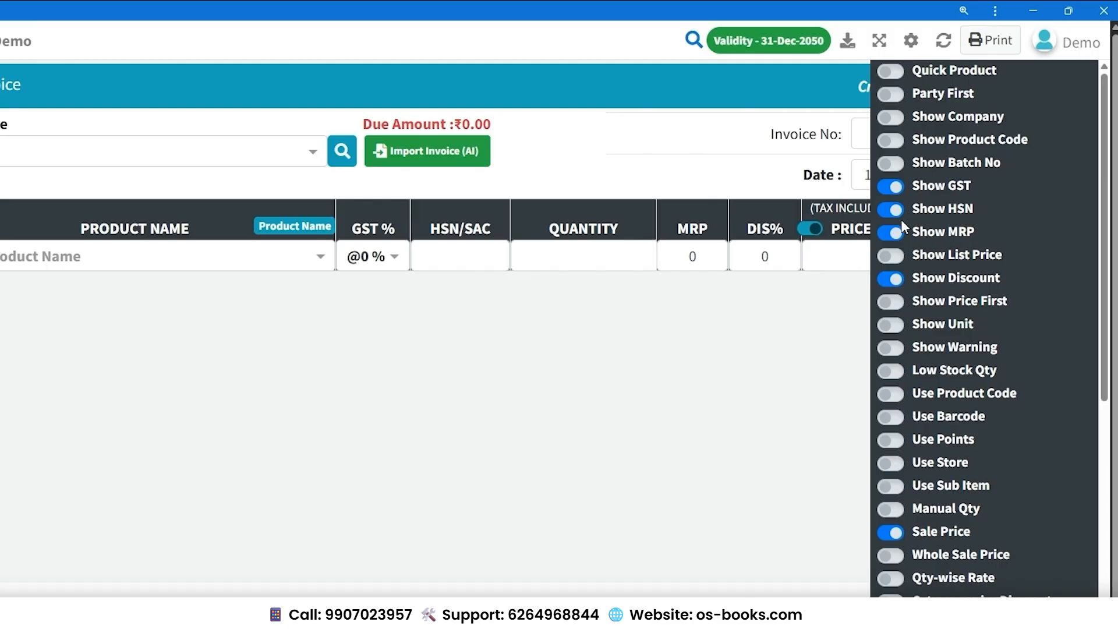
{"action": "left_click", "coordinate": [893, 163]}
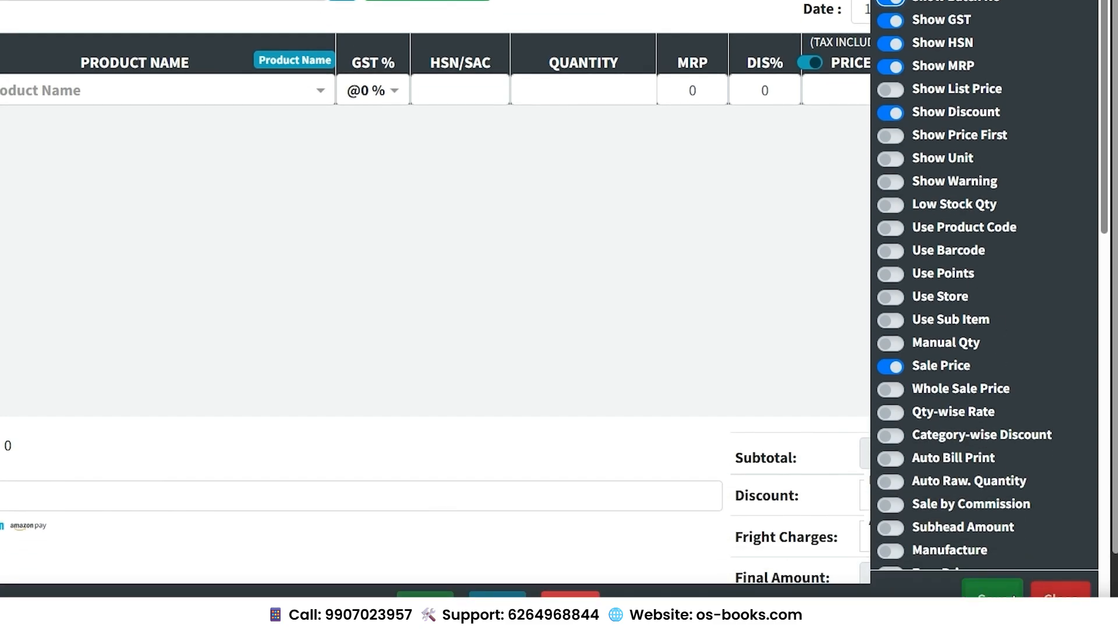
{"action": "left_click", "coordinate": [1012, 593]}
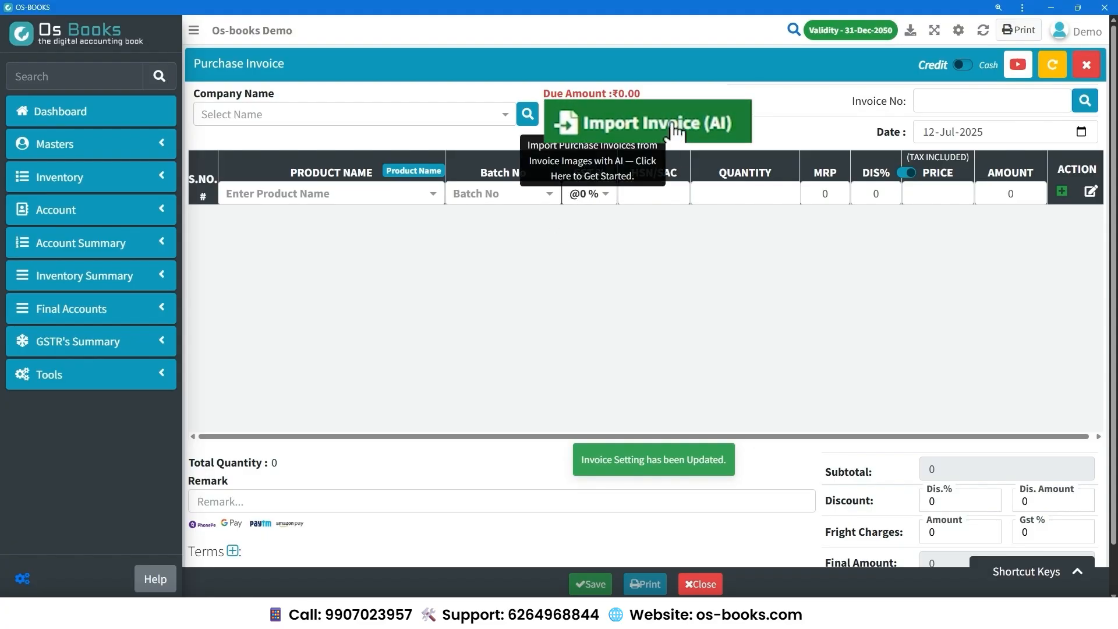
Step: Import the OS-BOOKS PDF from the DEMO BILLS folder into the purchase invoice using AI, without additional notes
{"action": "left_click", "coordinate": [674, 129]}
{"action": "left_click", "coordinate": [163, 170]}
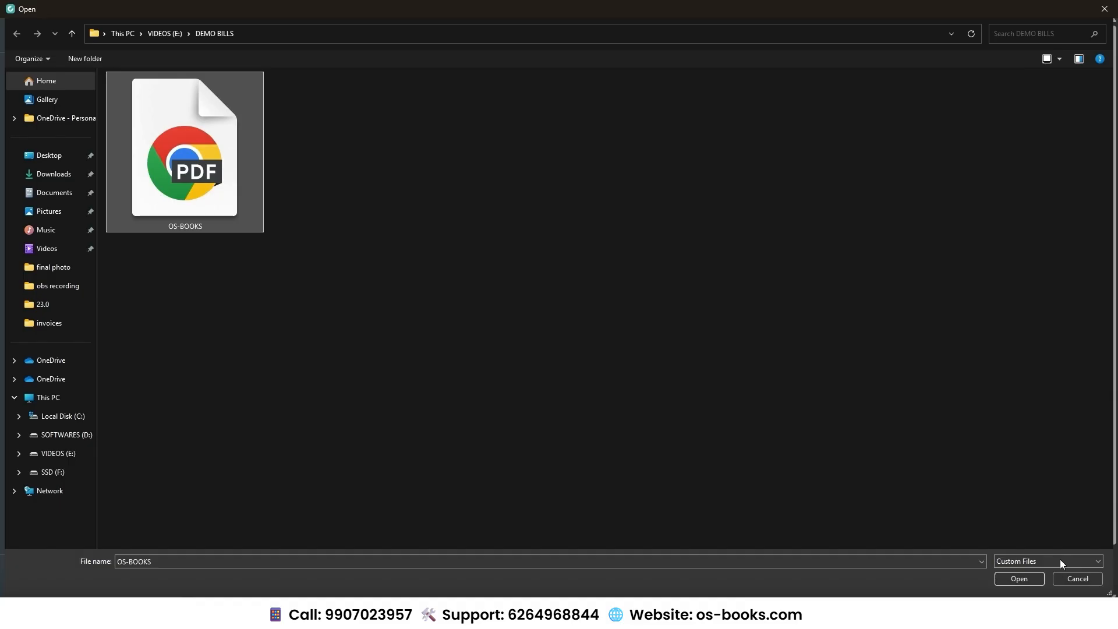
{"action": "left_click", "coordinate": [1020, 579]}
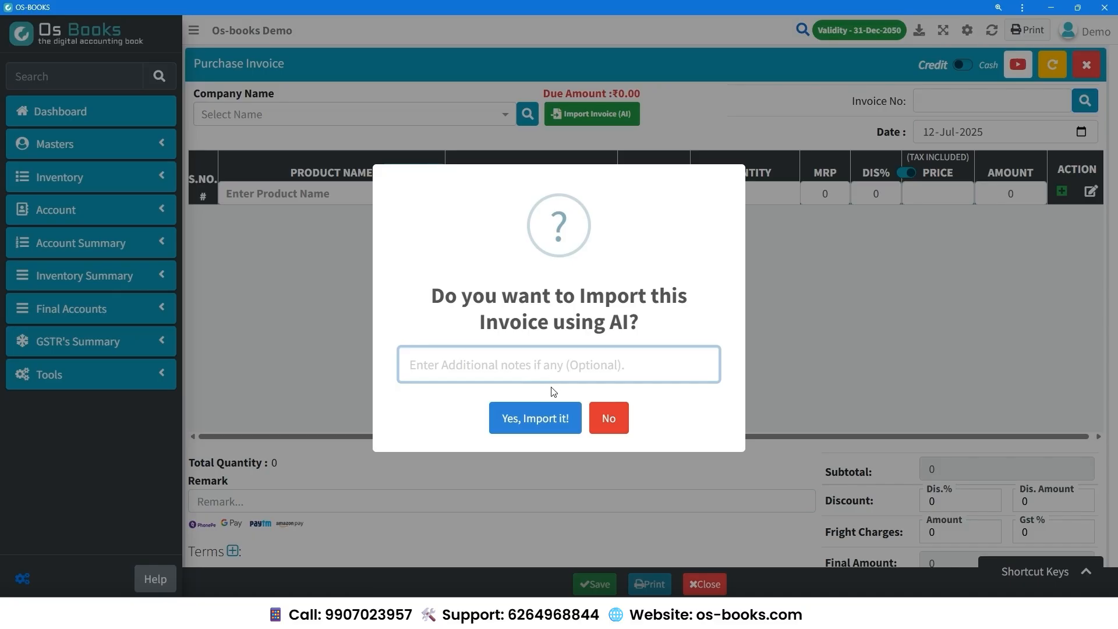
{"action": "left_click", "coordinate": [550, 419]}
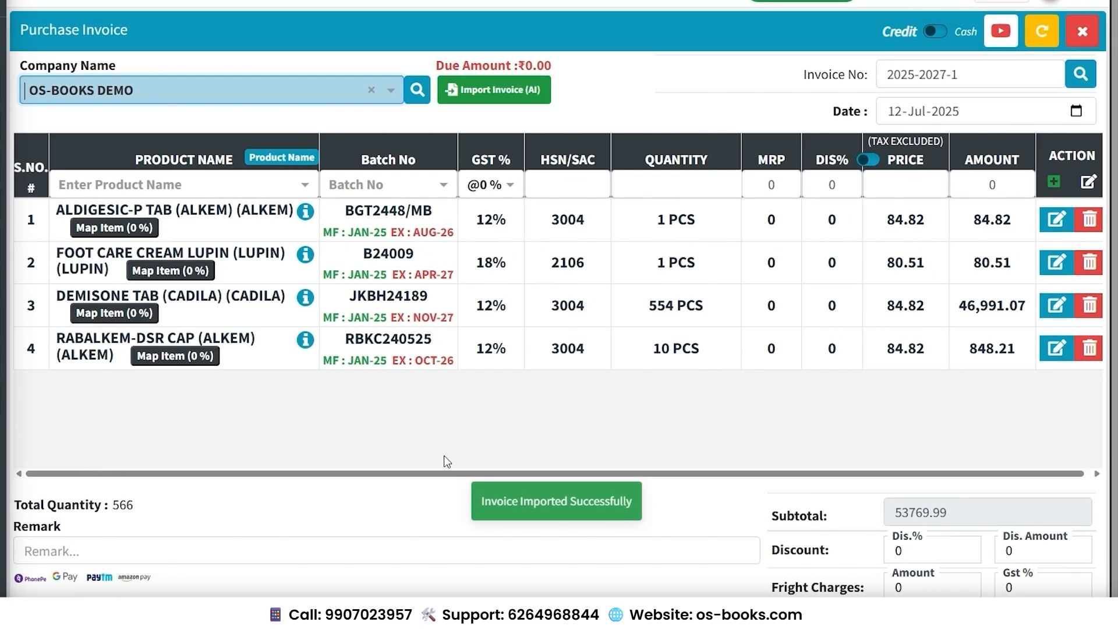
{"action": "left_click", "coordinate": [114, 227]}
{"action": "left_click", "coordinate": [572, 174]}
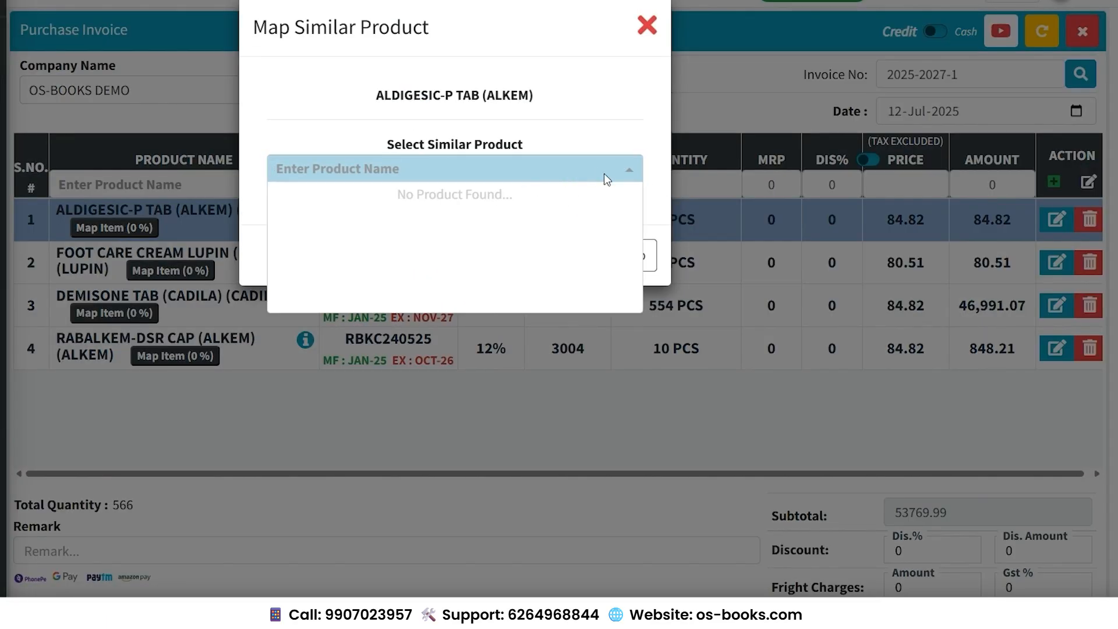
{"action": "type", "text": "NEW NAME"}
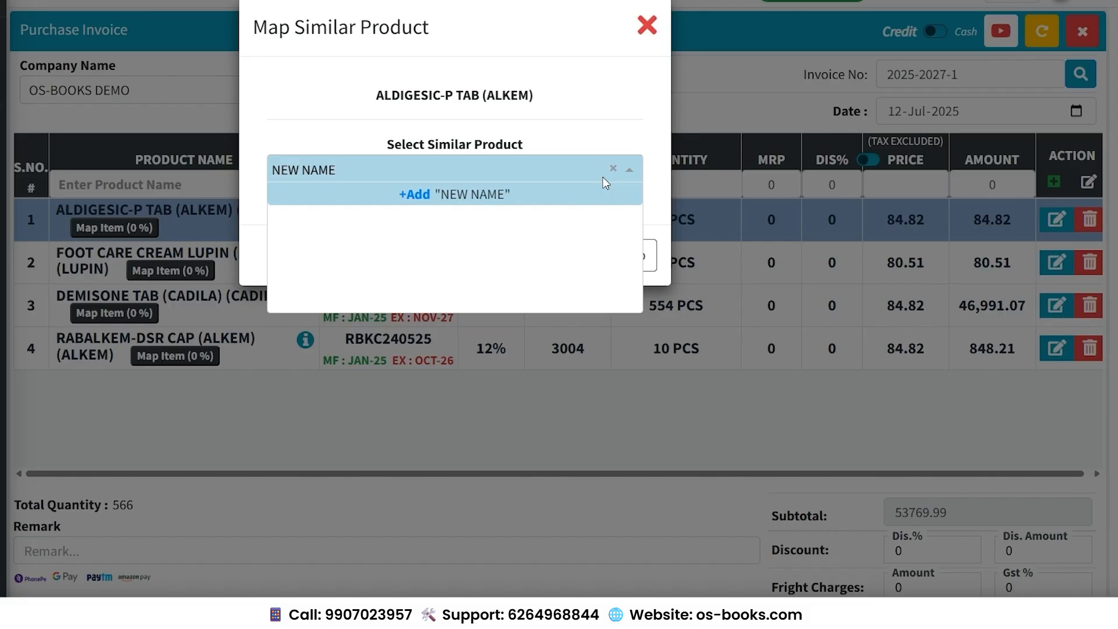
{"action": "left_click", "coordinate": [612, 168]}
{"action": "left_click", "coordinate": [647, 26]}
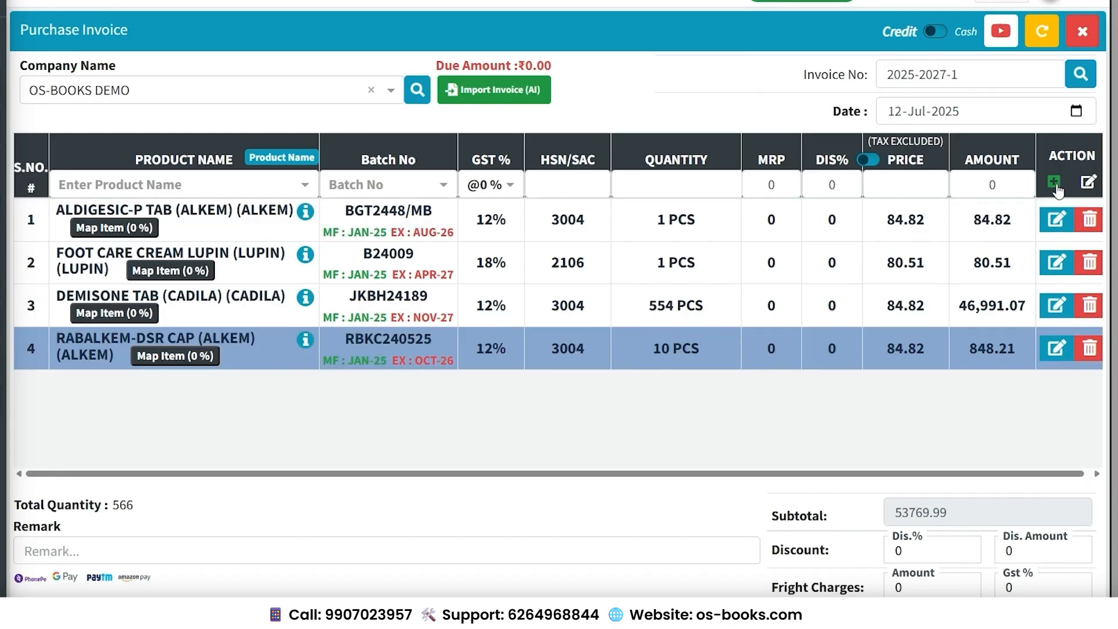
Step: Reload and update the ALDIGESIC-P TAB line, and make all item rows of the purchase invoice editable in place
{"action": "left_click", "coordinate": [1056, 219]}
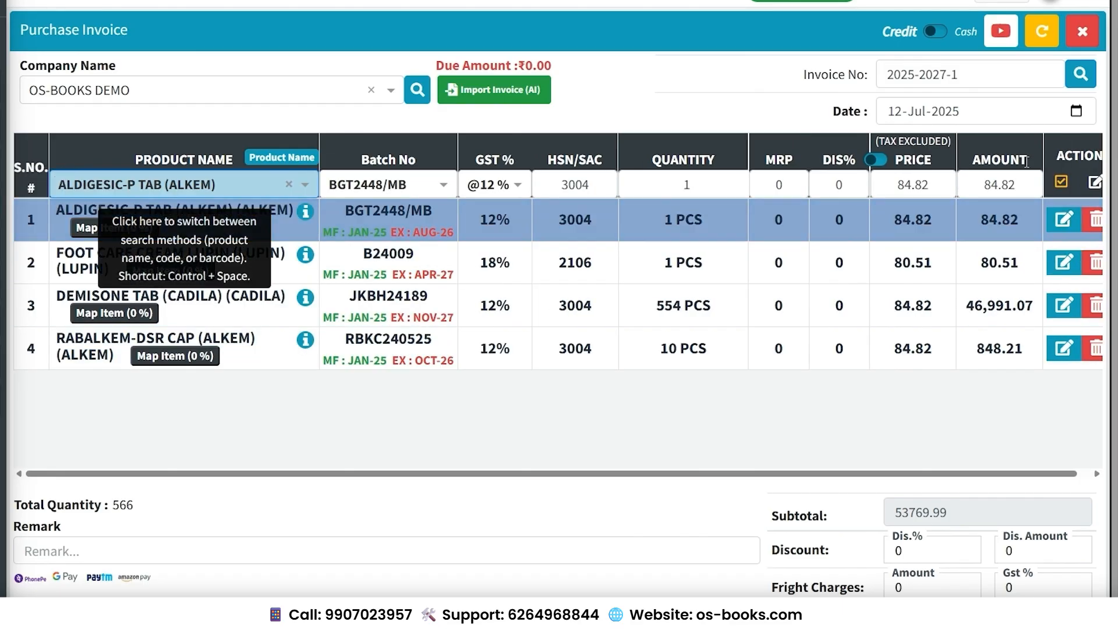
{"action": "left_click", "coordinate": [1057, 182]}
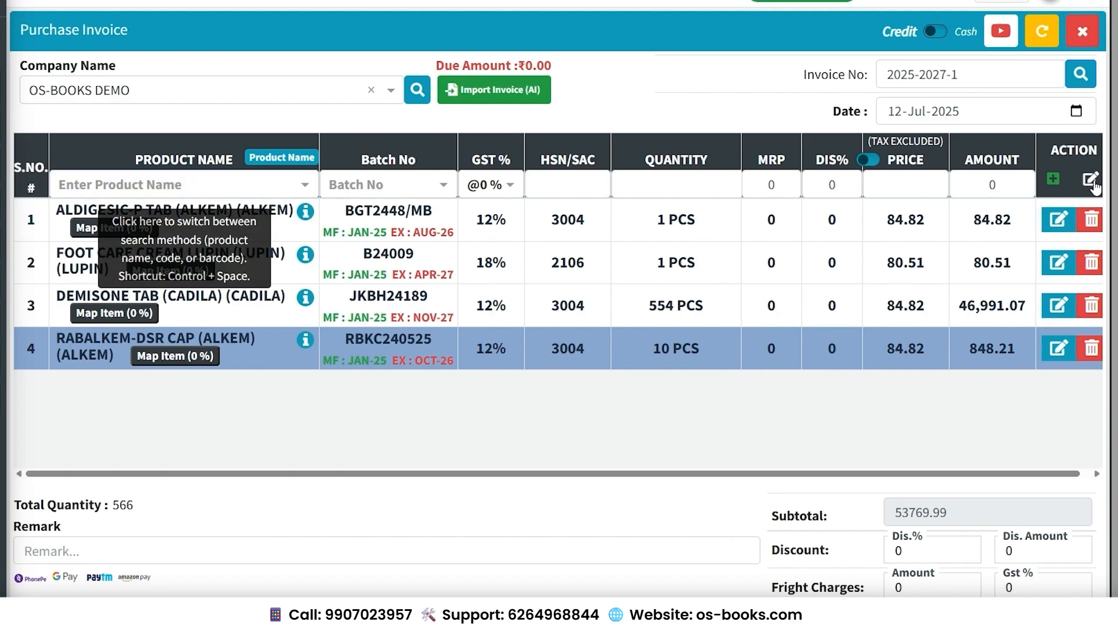
{"action": "left_click", "coordinate": [1089, 182]}
{"action": "key", "text": "Tab"}
{"action": "key", "text": "Tab"}
{"action": "key", "text": "Down"}
{"action": "key", "text": "Left"}
{"action": "key", "text": "Left"}
{"action": "key", "text": "Down"}
{"action": "key", "text": "Down"}
{"action": "key", "text": "Right"}
{"action": "key", "text": "Right"}
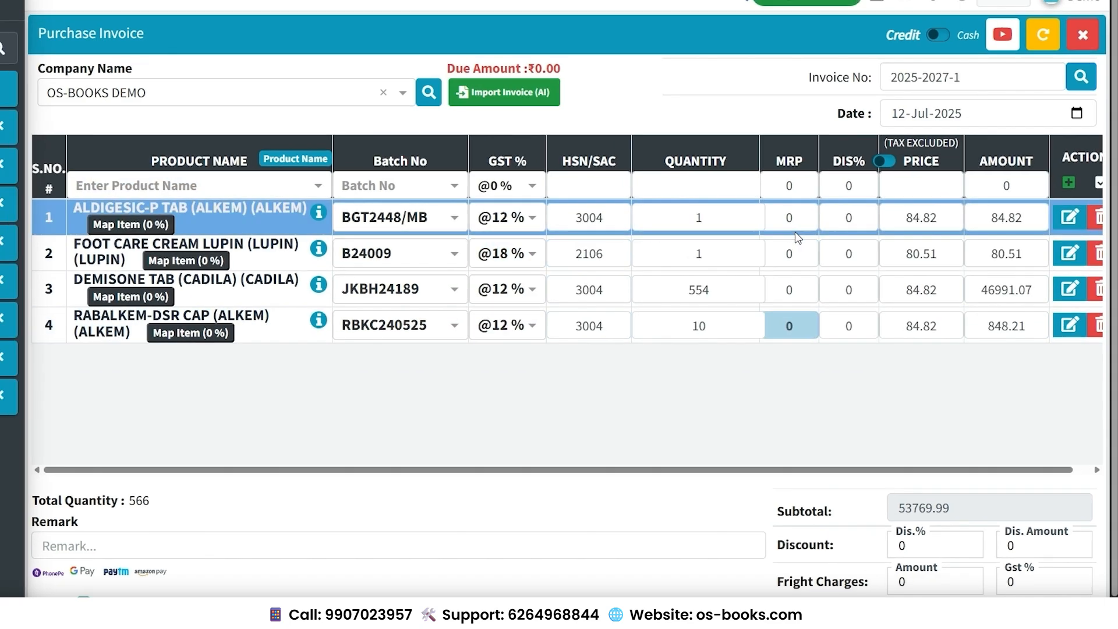
Step: Check the imported purchase invoice's item rows and save the invoice
{"action": "left_click", "coordinate": [828, 405]}
{"action": "scroll", "coordinate": [978, 389], "scroll_direction": "right", "scroll_amount": 1}
{"action": "scroll", "coordinate": [978, 389], "scroll_direction": "down", "scroll_amount": 1}
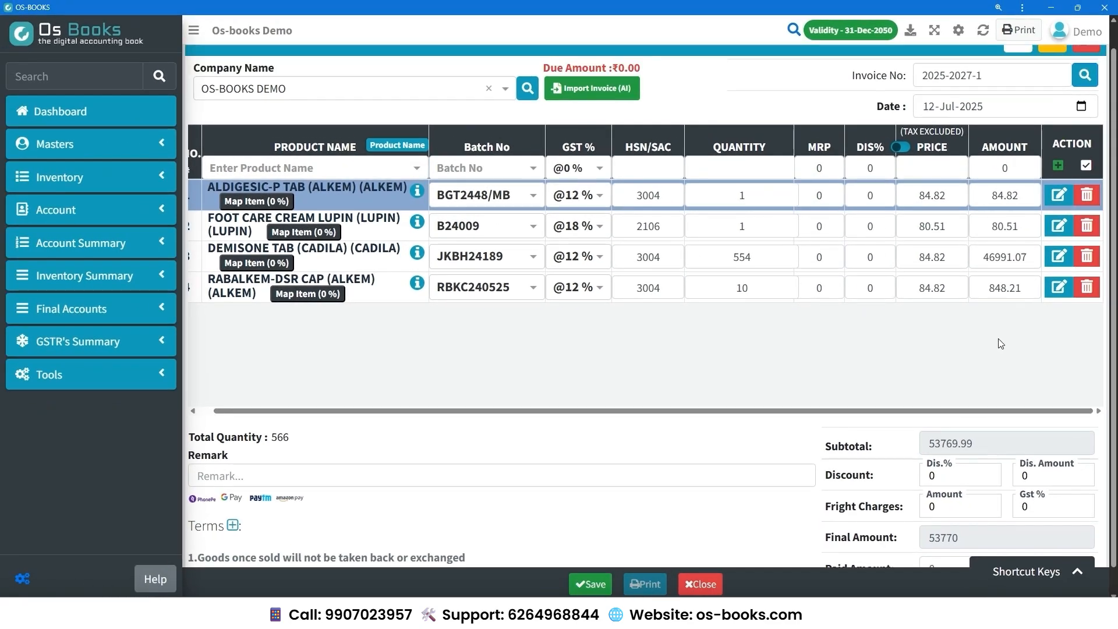
{"action": "scroll", "coordinate": [999, 345], "scroll_direction": "up", "scroll_amount": 1}
{"action": "left_click", "coordinate": [591, 584]}
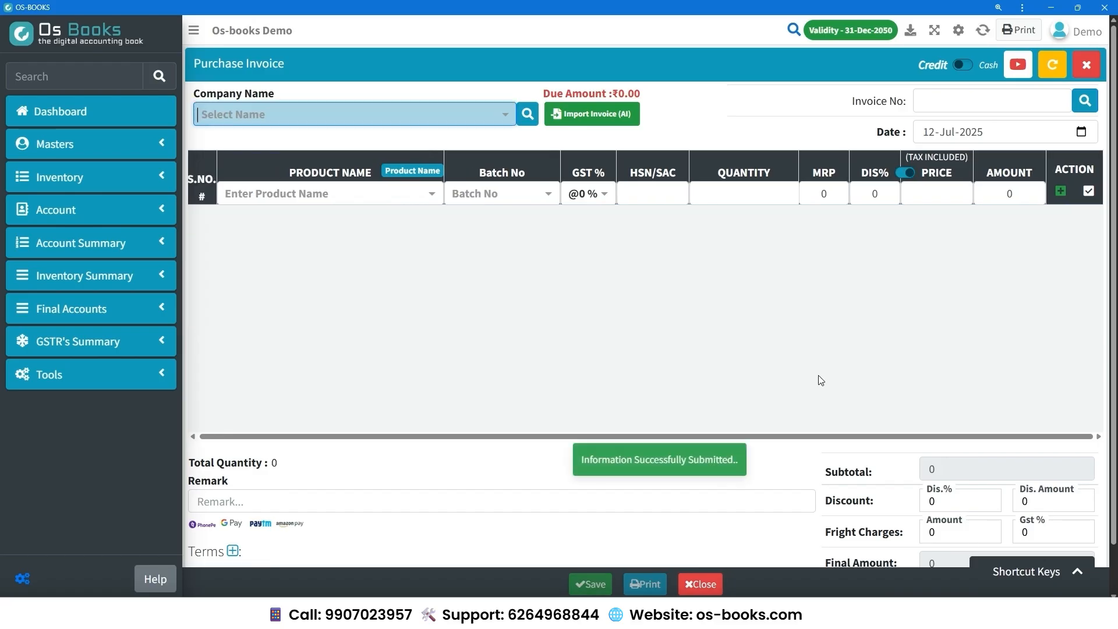
Step: Check the current stock status on the dashboard and examine the batch stocks of the purchased products in the stock details
{"action": "left_click", "coordinate": [71, 114]}
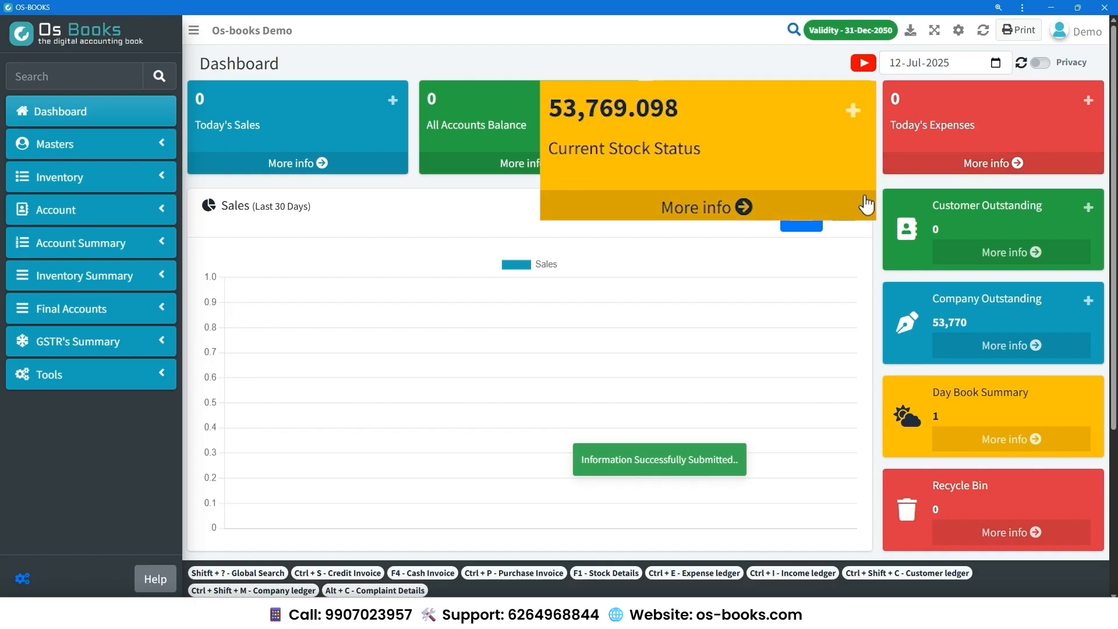
{"action": "key", "text": "F1"}
{"action": "scroll", "coordinate": [778, 154], "scroll_direction": "down", "scroll_amount": 3}
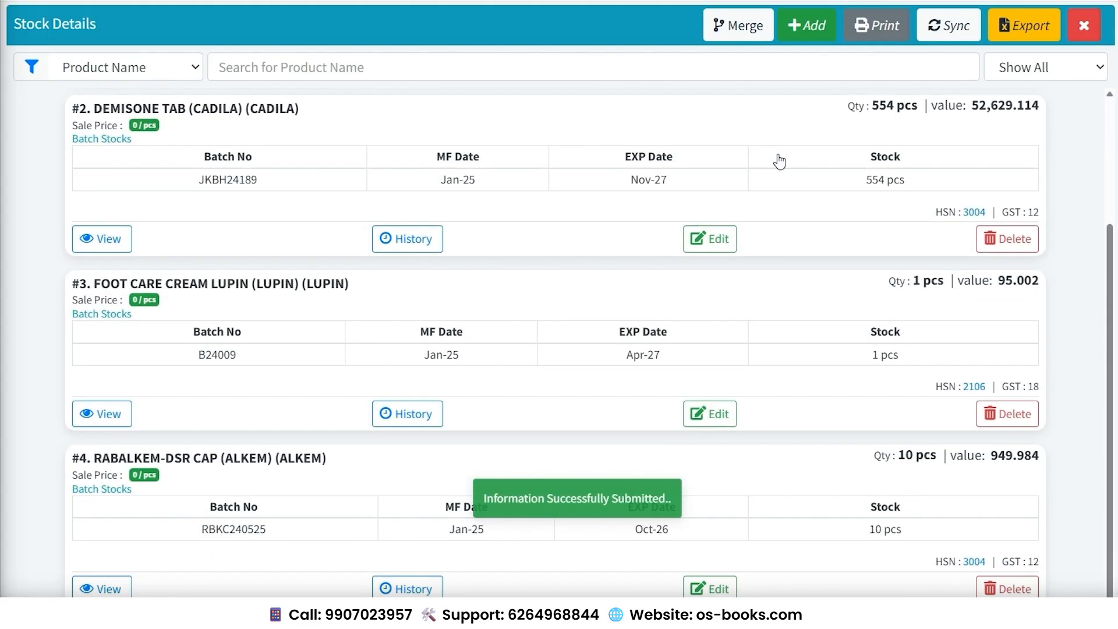
{"action": "scroll", "coordinate": [778, 155], "scroll_direction": "up", "scroll_amount": 3}
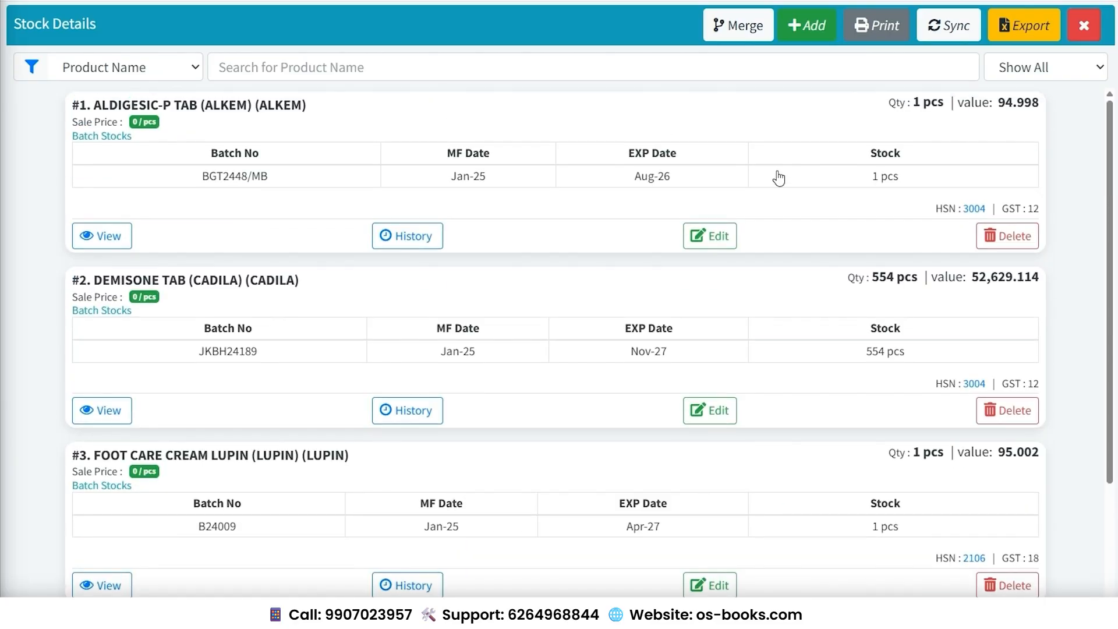
{"action": "key", "text": "Escape"}
Step: Start a new sales invoice and add the customer's name to it as a new customer
{"action": "left_click", "coordinate": [208, 206]}
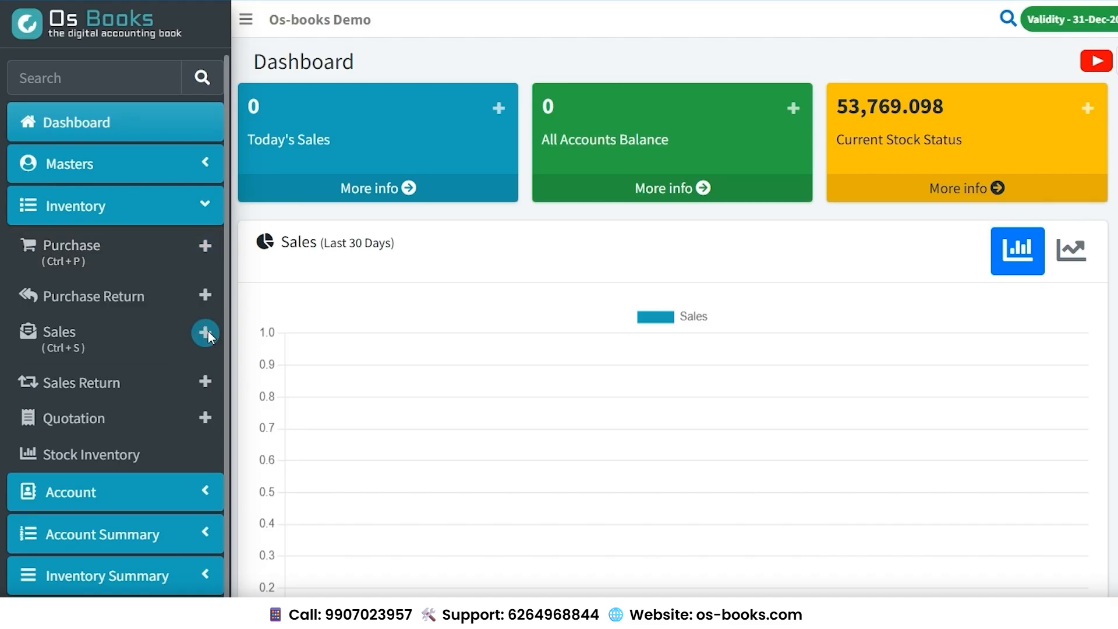
{"action": "left_click", "coordinate": [206, 334]}
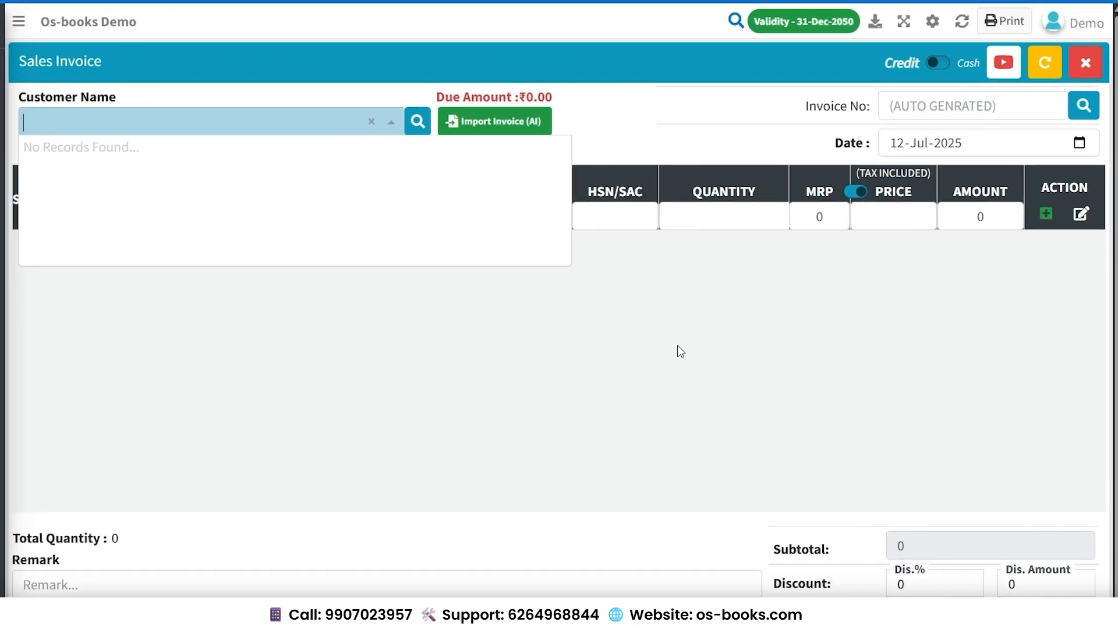
{"action": "type", "text": "Raj"}
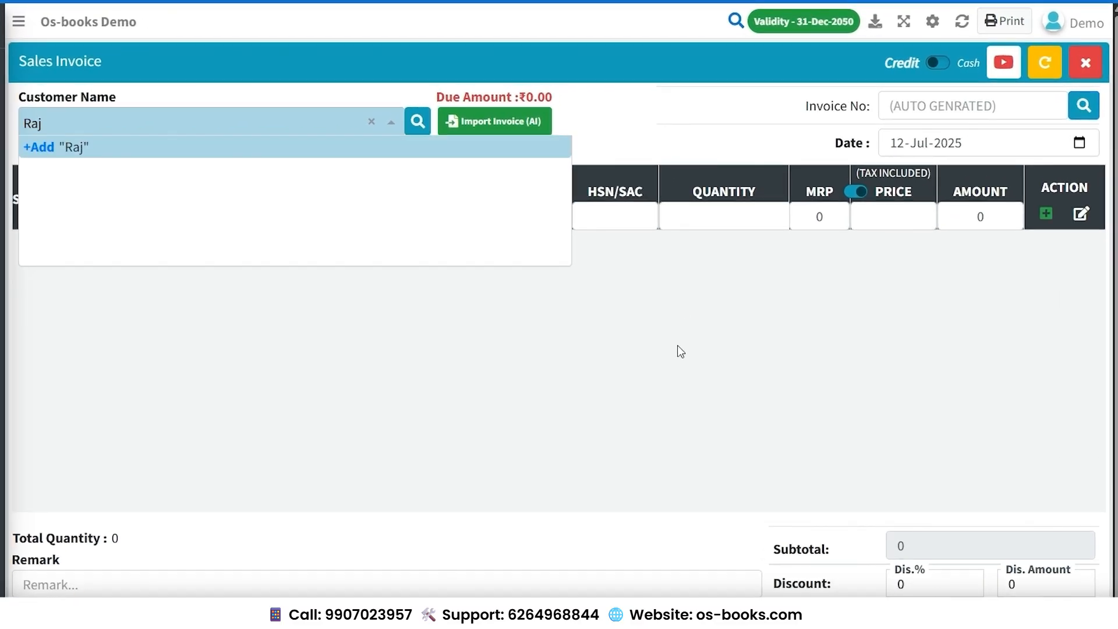
{"action": "key", "text": "Return"}
{"action": "key", "text": "Return"}
{"action": "key", "text": "Return"}
{"action": "key", "text": "Return"}
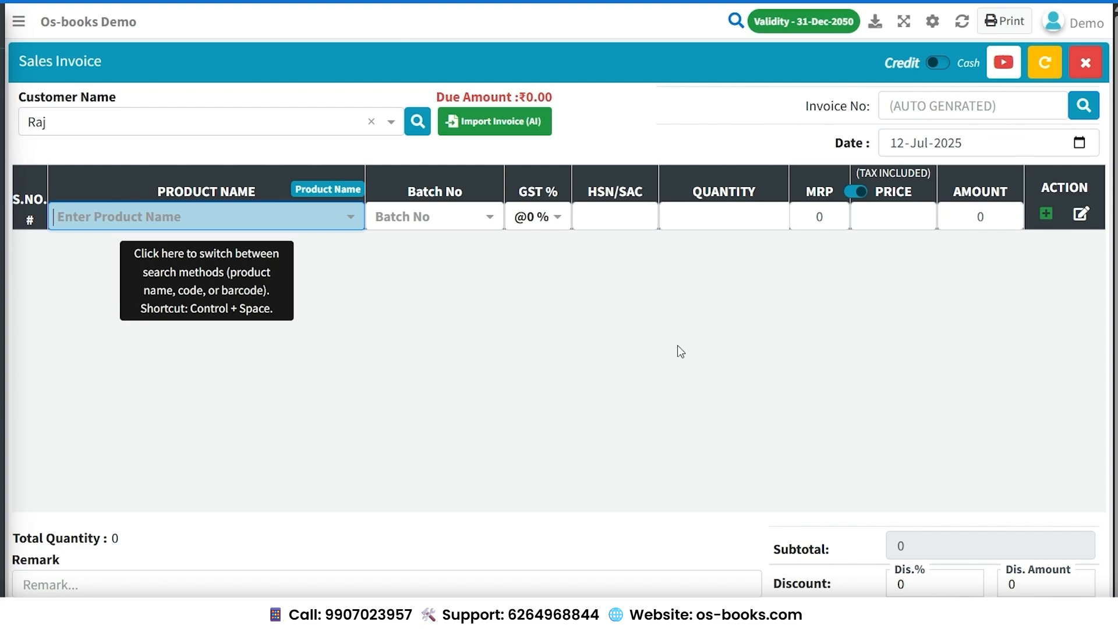
Step: Add ALDIGESIC-P TAB (ALKEM) from batch BGT2448/MB to the sales invoice with quantity 1 and price 100
{"action": "key", "text": "Return"}
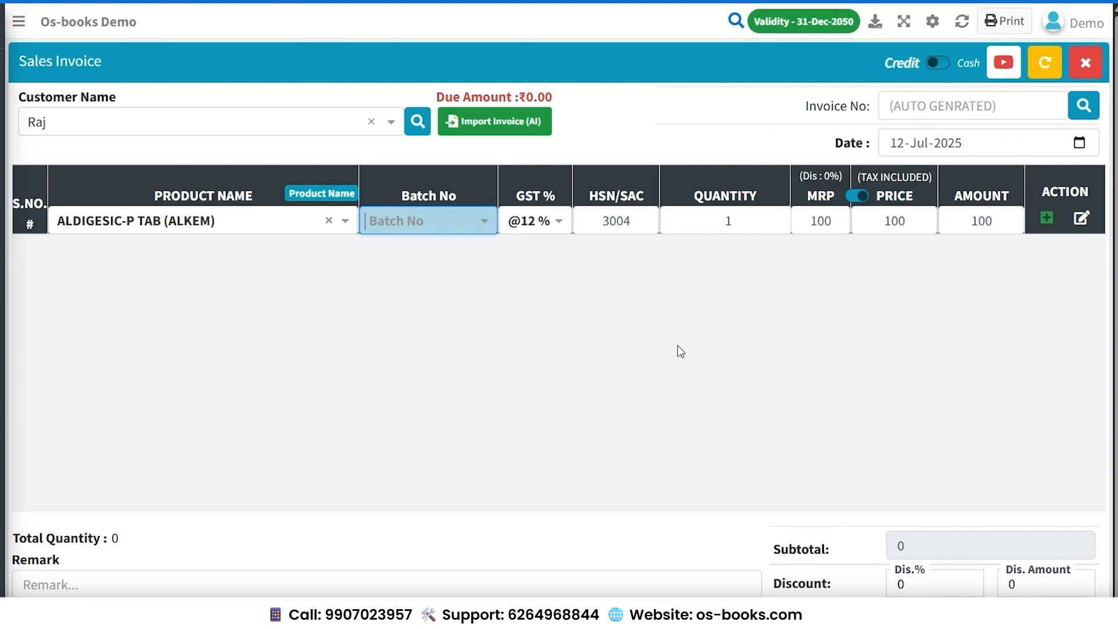
{"action": "key", "text": "space"}
{"action": "key", "text": "Return"}
{"action": "key", "text": "Return"}
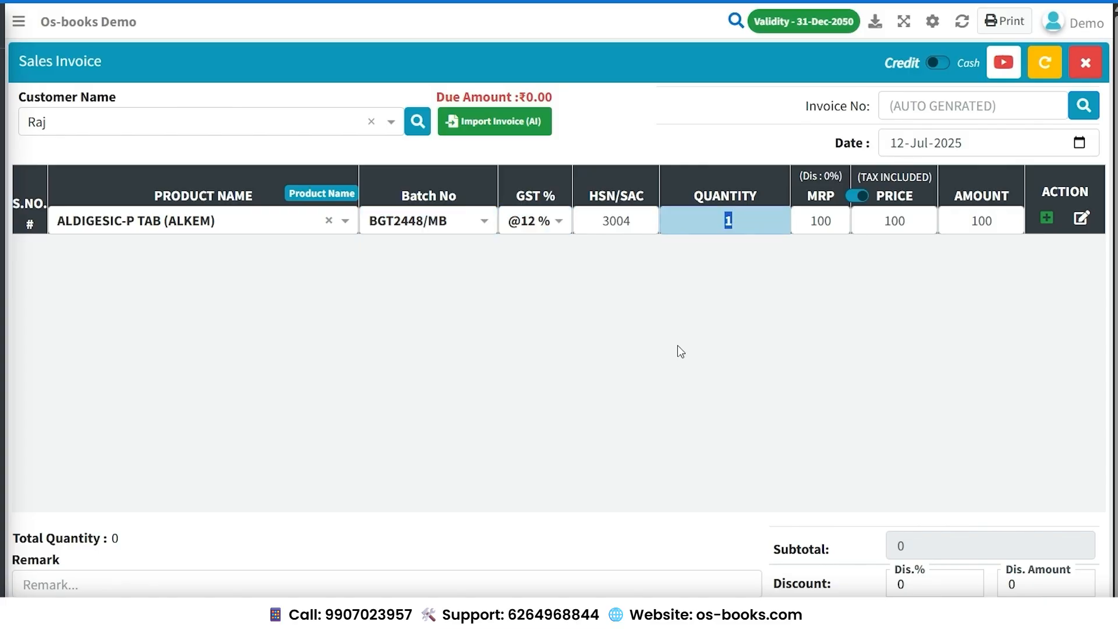
{"action": "key", "text": "Return"}
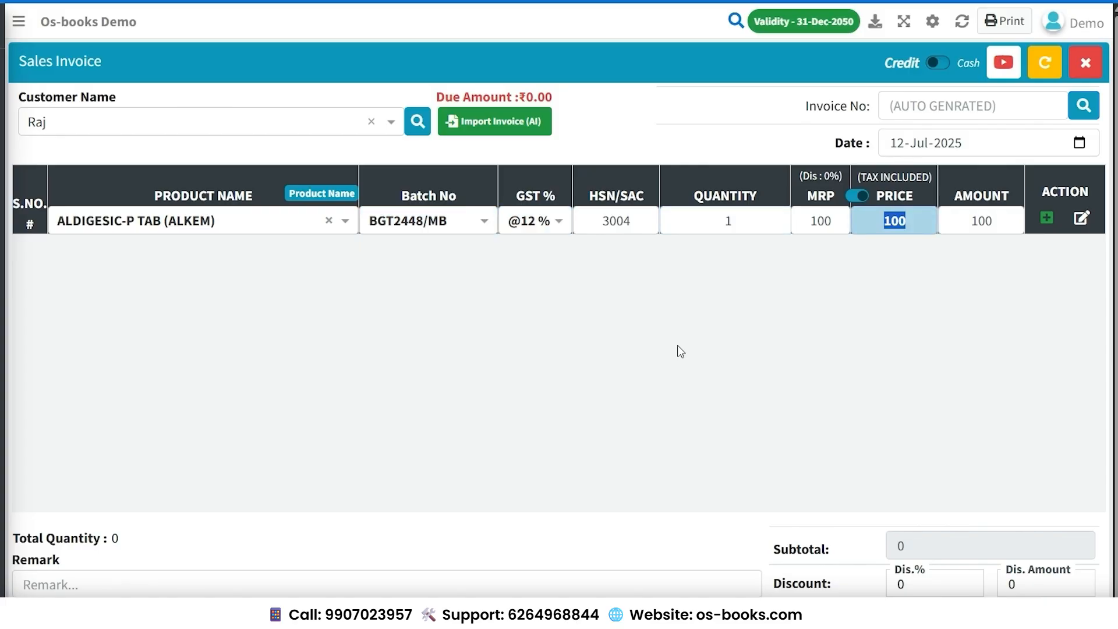
{"action": "key", "text": "Return"}
Step: Add DEMISONE TAB (CADILA) from batch JKBH24189 to the sales invoice with quantity 1 and price 100
{"action": "key", "text": "space"}
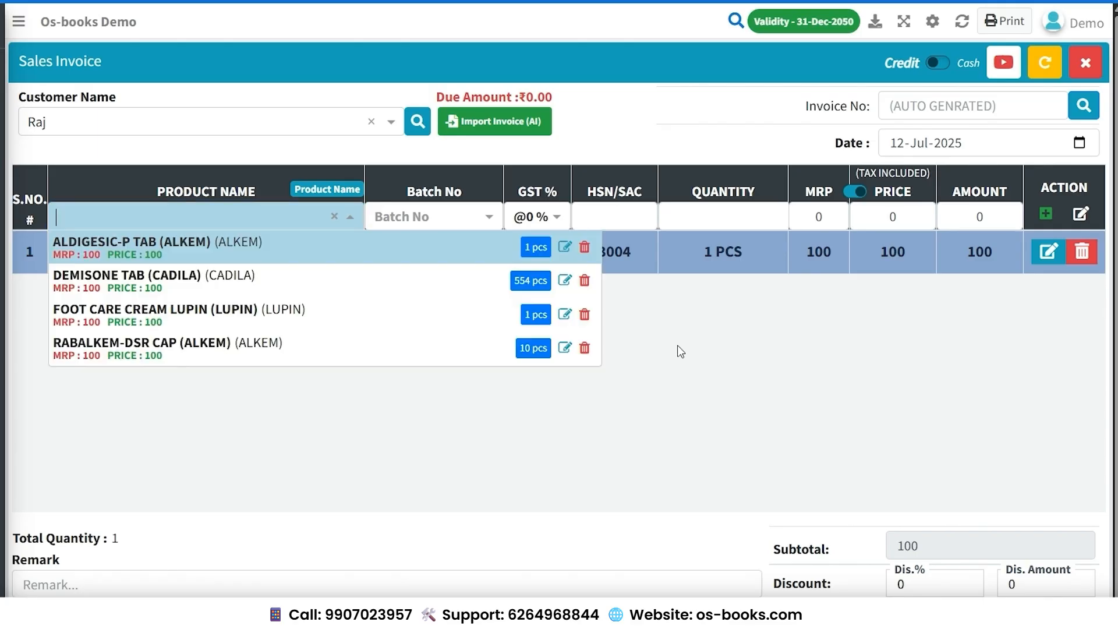
{"action": "key", "text": "Down"}
{"action": "key", "text": "Return"}
{"action": "key", "text": "Return"}
{"action": "key", "text": "Return"}
{"action": "key", "text": "Return"}
{"action": "key", "text": "Return"}
Step: Add FOOT CARE CREAM LUPIN from batch B24009 to the sales invoice with quantity 1 and price 100
{"action": "key", "text": "space"}
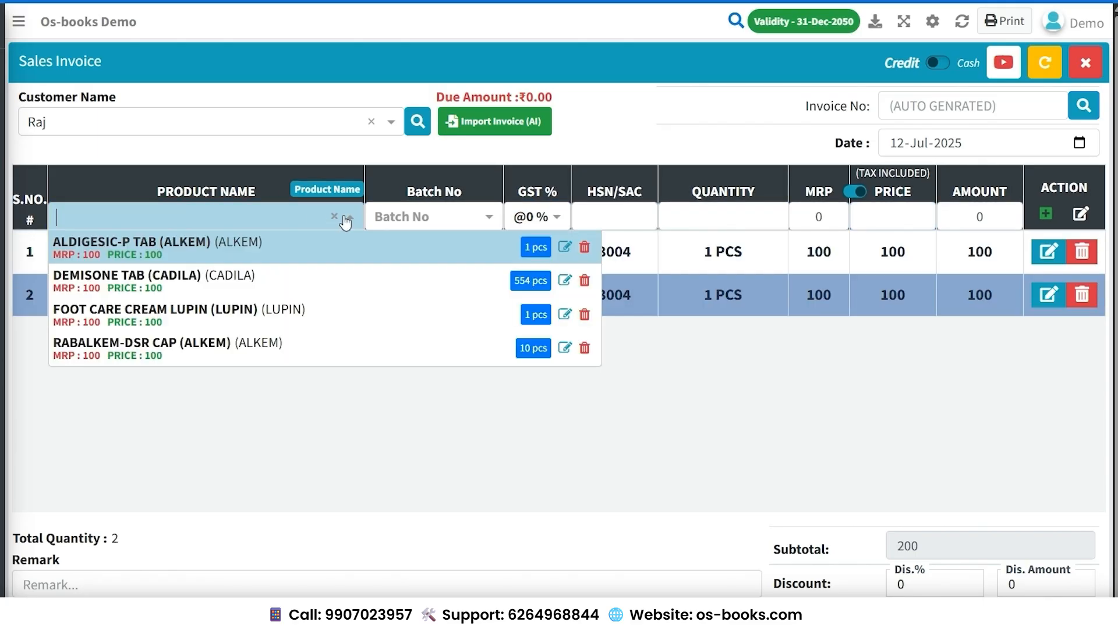
{"action": "key", "text": "Down"}
{"action": "key", "text": "Down"}
{"action": "key", "text": "Down"}
{"action": "key", "text": "Up"}
{"action": "key", "text": "Return"}
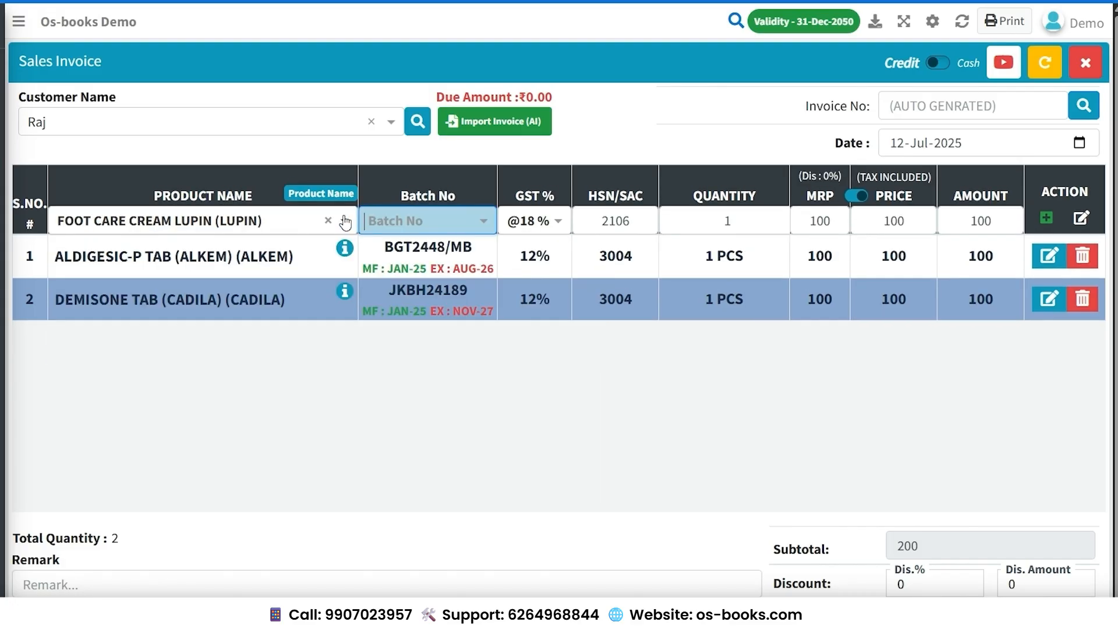
{"action": "key", "text": "Return"}
{"action": "key", "text": "Return"}
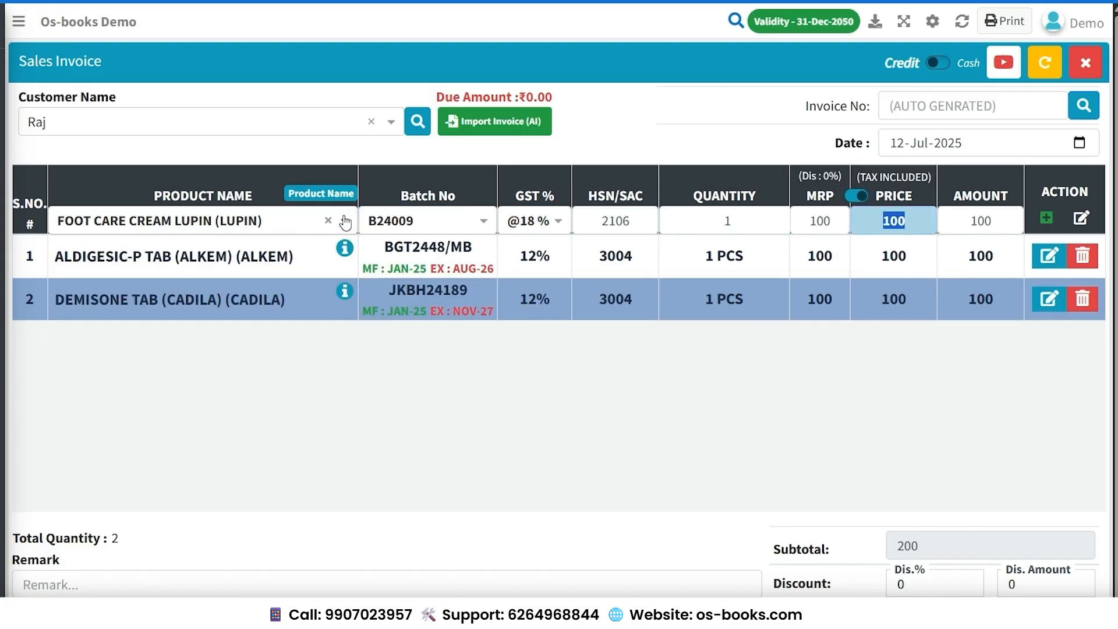
{"action": "key", "text": "Return"}
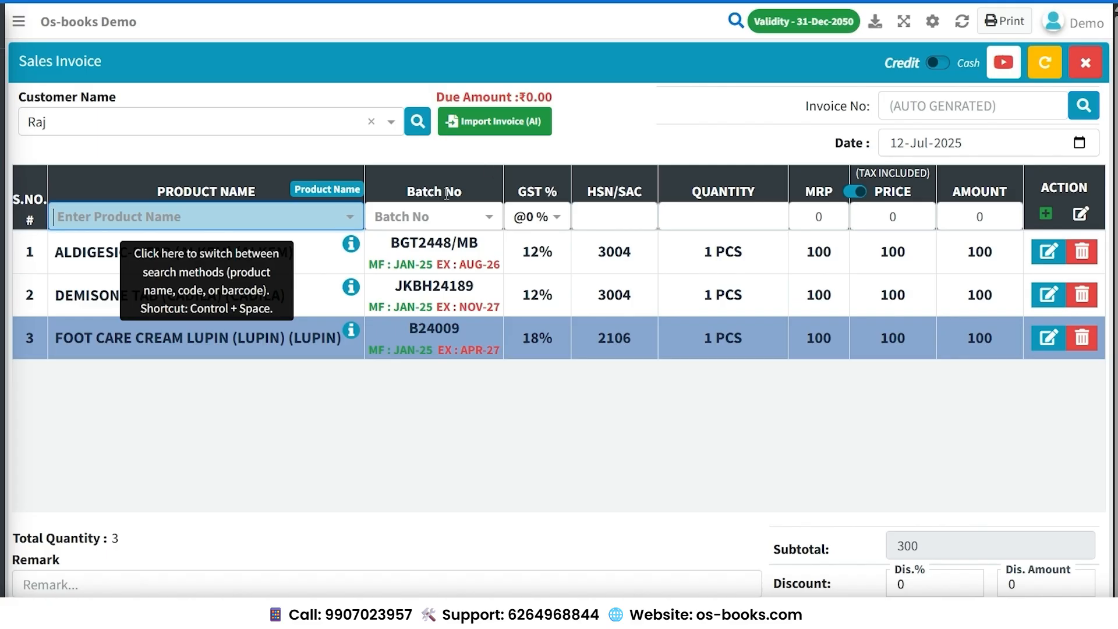
Step: Save the sales invoice with a paid amount of 300 and open its print preview
{"action": "key", "text": "ctrl+s"}
{"action": "type", "text": "300"}
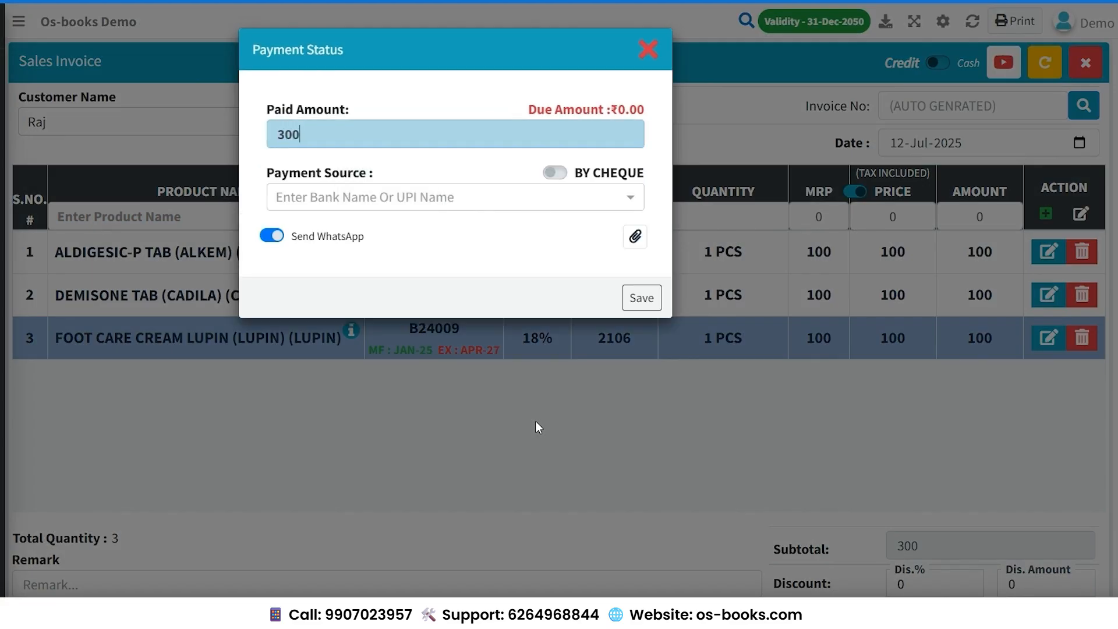
{"action": "key", "text": "Return"}
{"action": "key", "text": "Return"}
{"action": "key", "text": "Return"}
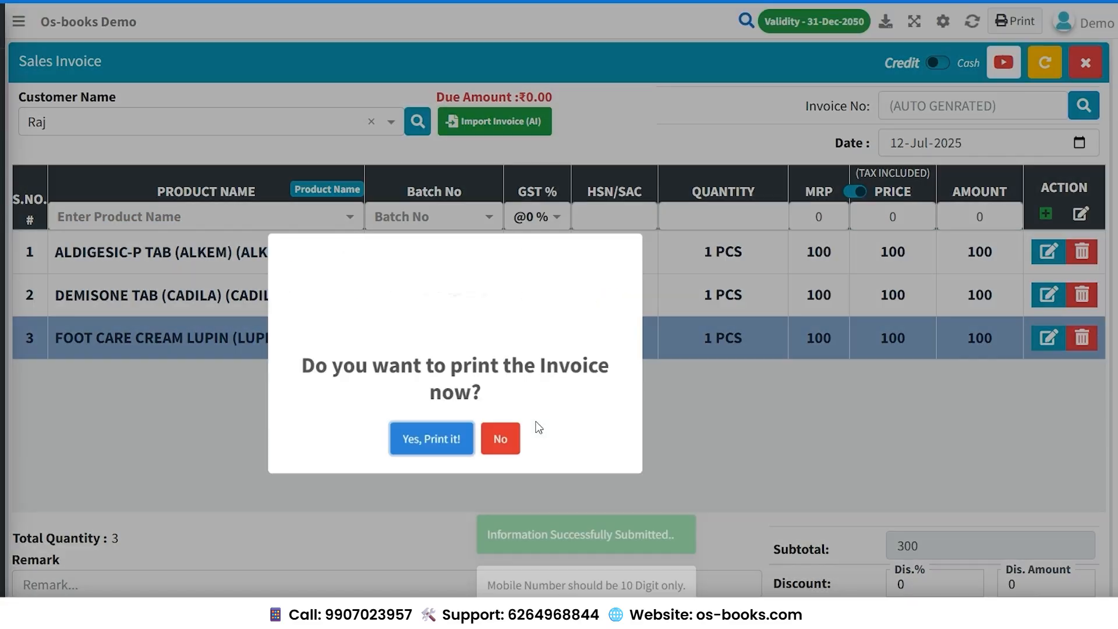
{"action": "key", "text": "Return"}
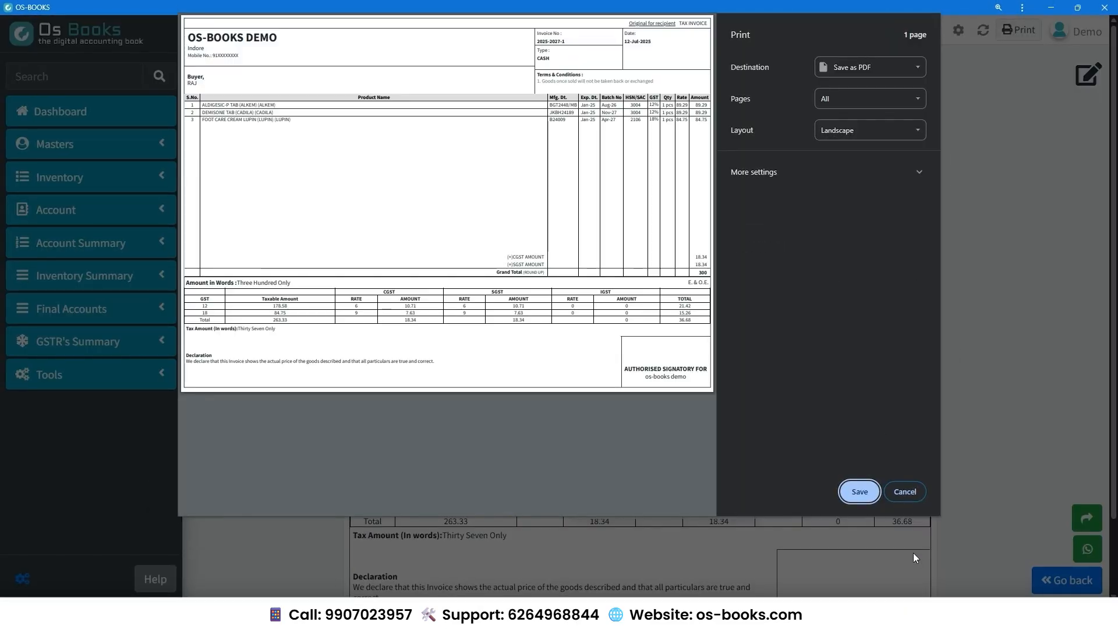
Step: Cancel the print dialog and examine the tax invoice's batch and expiry details before returning to the dashboard
{"action": "left_click", "coordinate": [906, 494]}
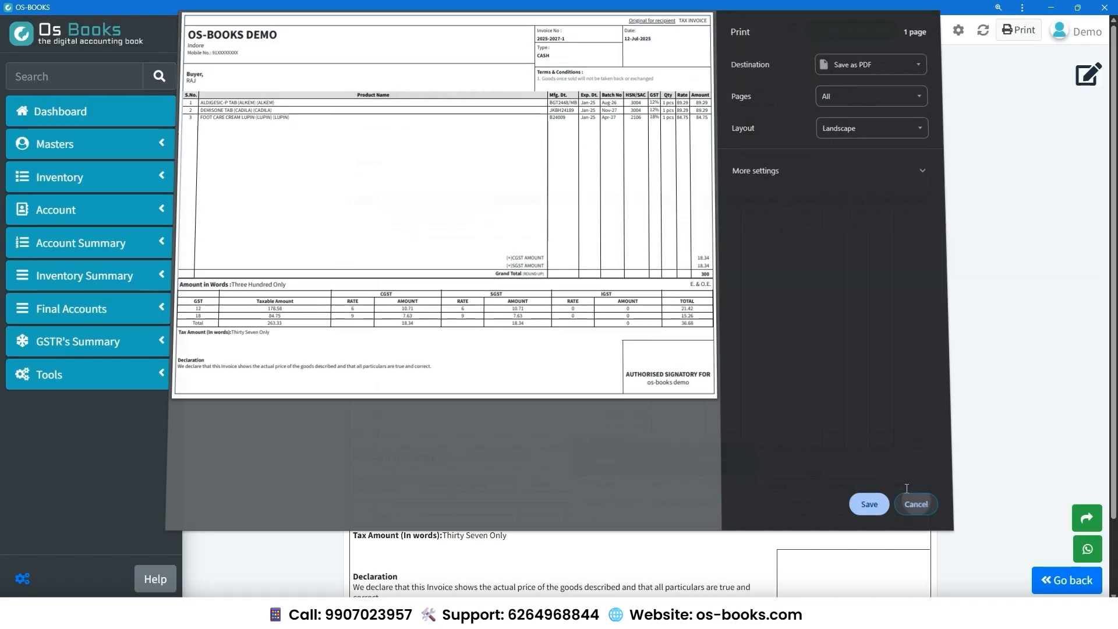
{"action": "scroll", "coordinate": [716, 360], "scroll_direction": "up", "scroll_amount": 2}
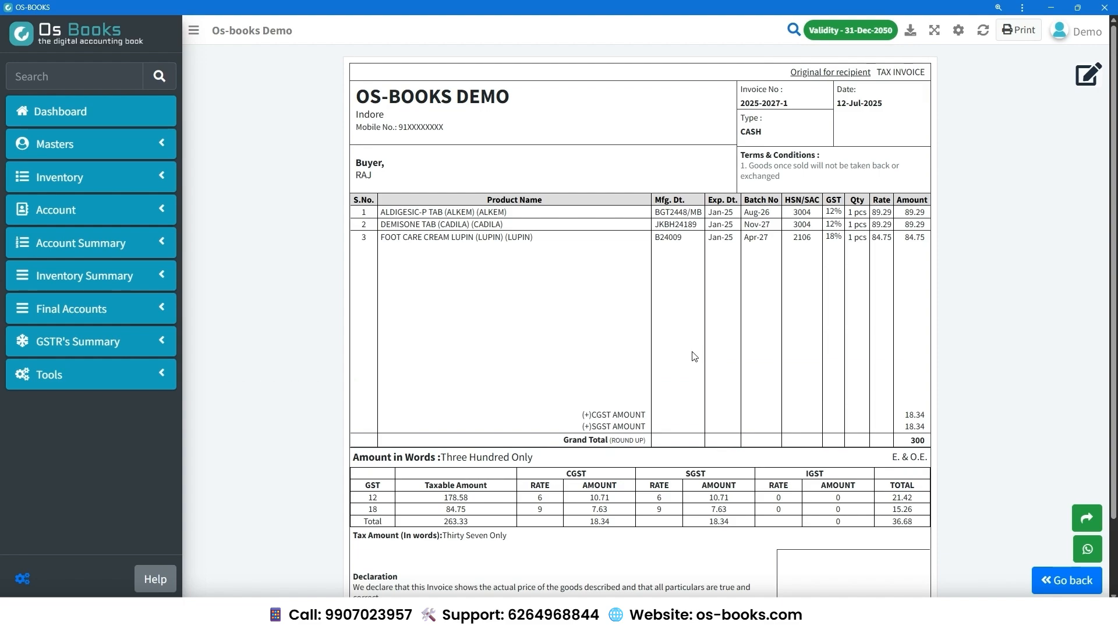
{"action": "scroll", "coordinate": [856, 469], "scroll_direction": "down", "scroll_amount": 2}
{"action": "scroll", "coordinate": [583, 349], "scroll_direction": "up", "scroll_amount": 2}
{"action": "mouse_move", "coordinate": [363, 226]}
{"action": "left_click", "coordinate": [1062, 580]}
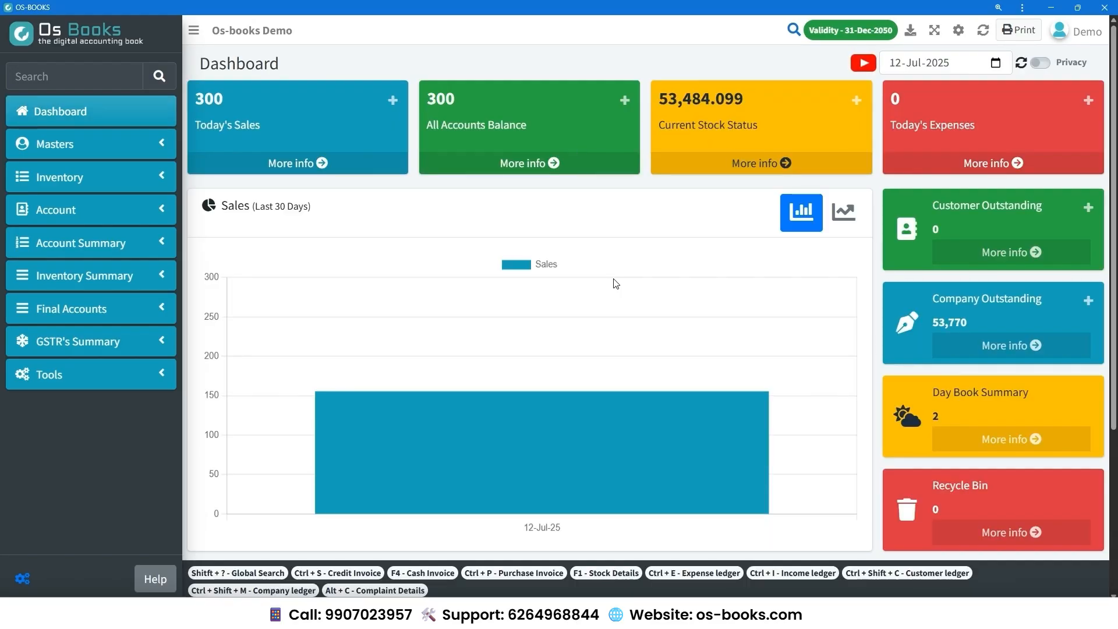